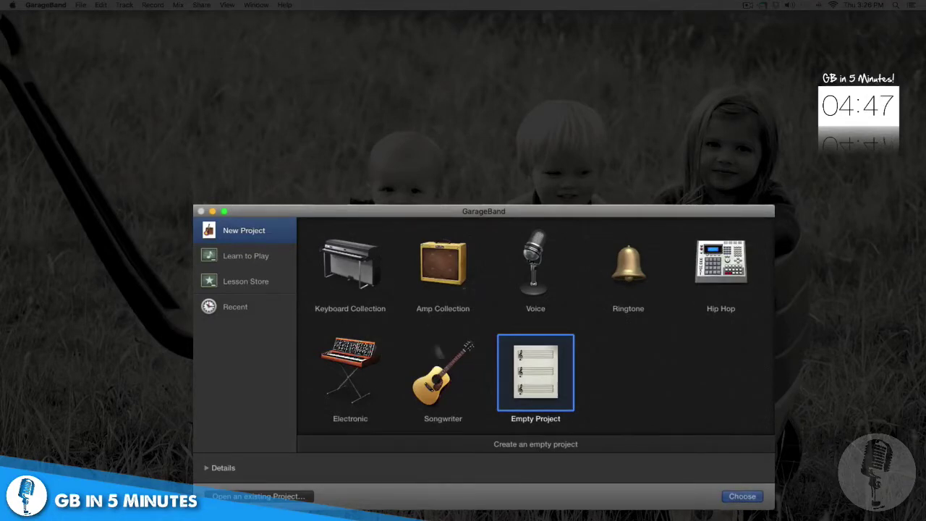
# Check the Recent projects list, then return to the New Project templates.
pyautogui.click(234, 315)
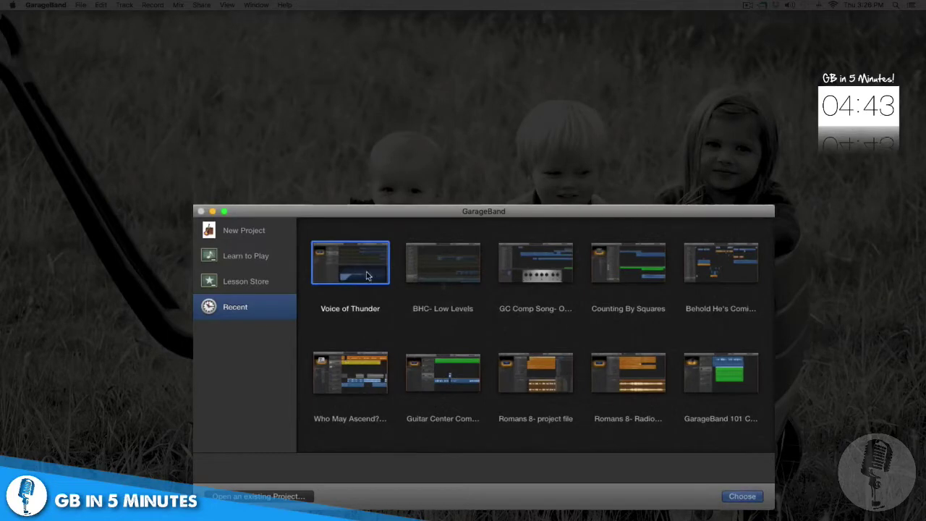
pyautogui.click(251, 233)
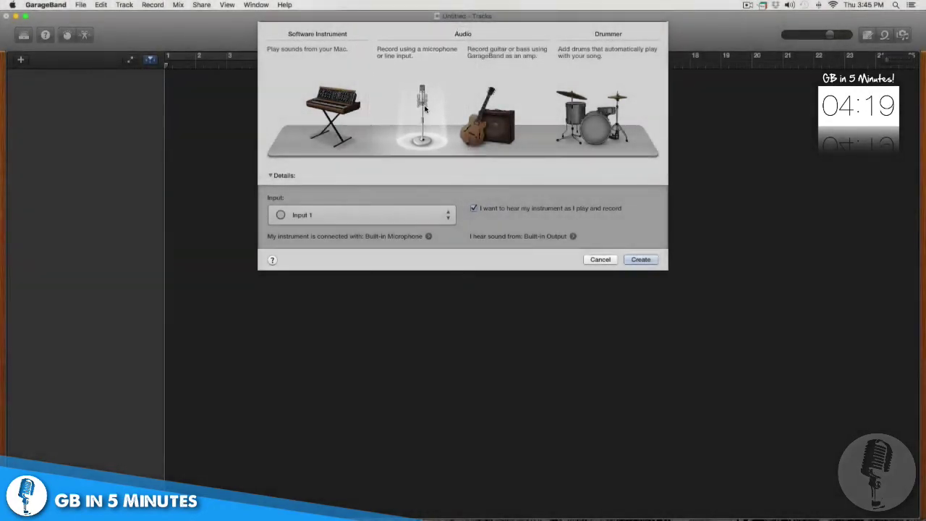
# Create the Audio 1 microphone track and switch on the metronome click.
pyautogui.click(643, 259)
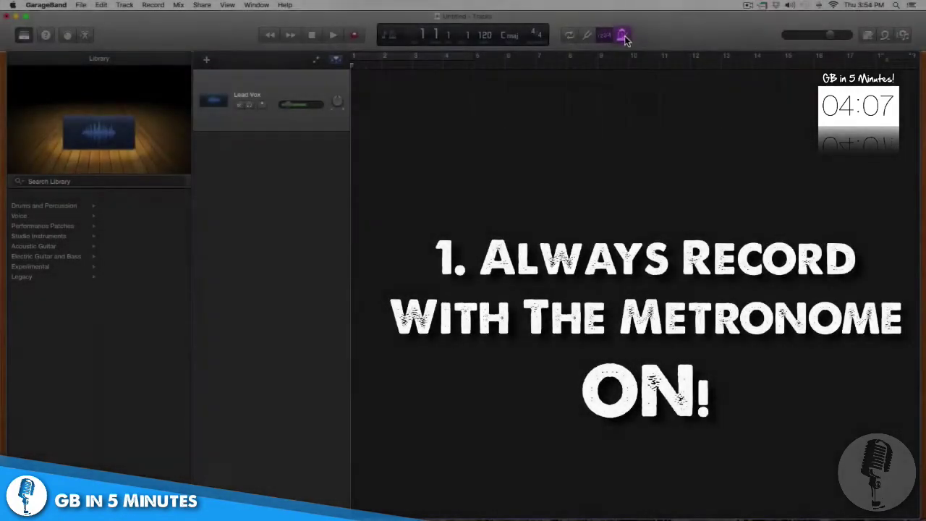
pyautogui.click(622, 35)
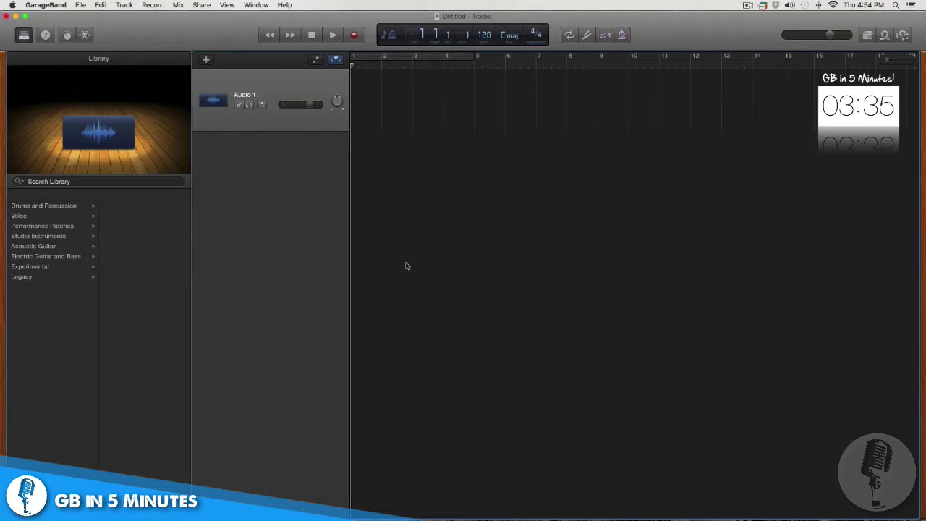
# Record an audio take onto Audio 1, then play it back and stop.
pyautogui.click(355, 37)
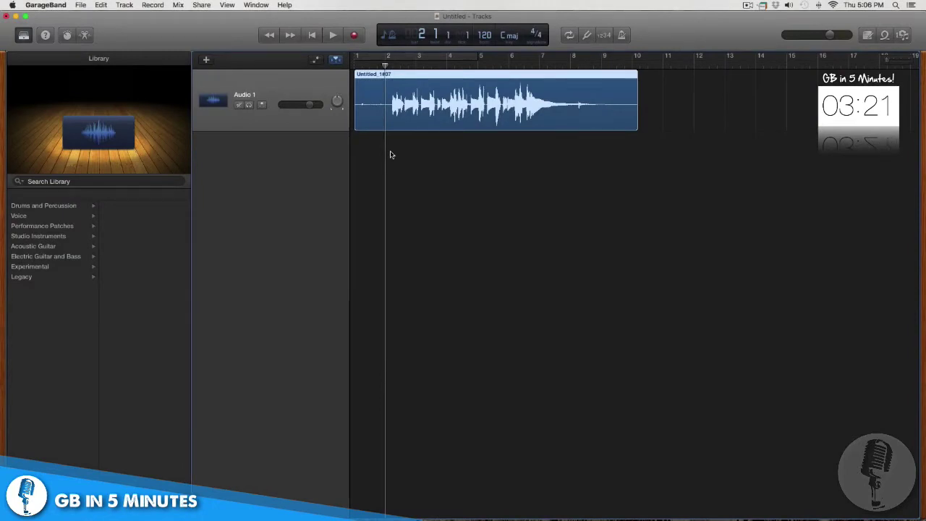
pyautogui.press('space')
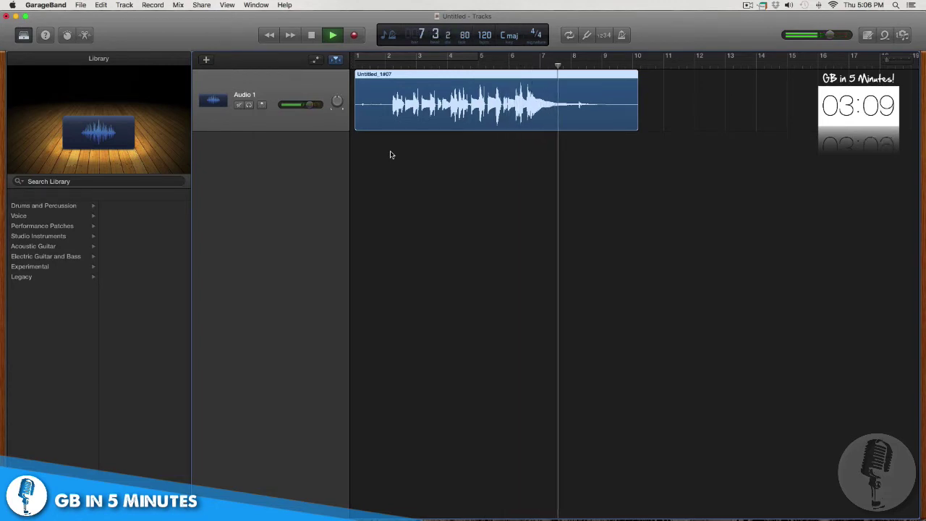
pyautogui.press('space')
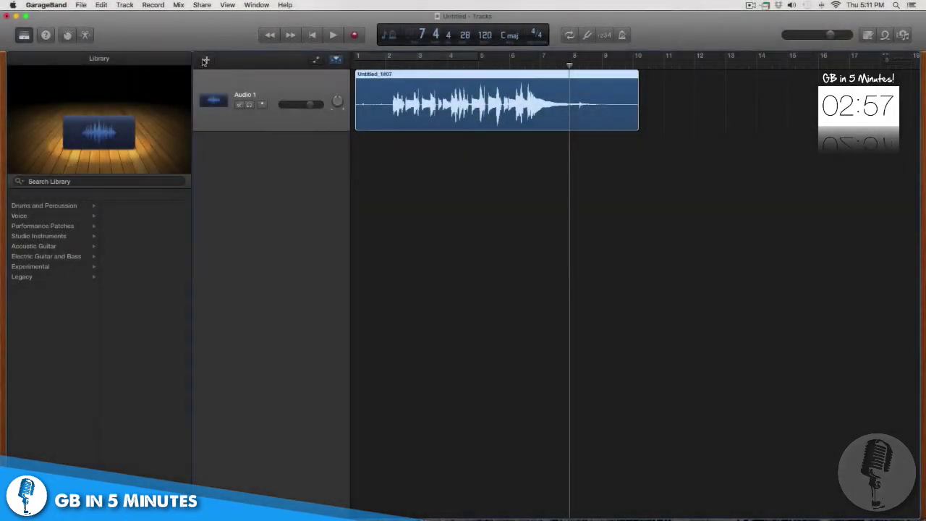
# Add a Software Instrument track, which arrives as Classic Electric Piano below Audio 1.
pyautogui.click(206, 60)
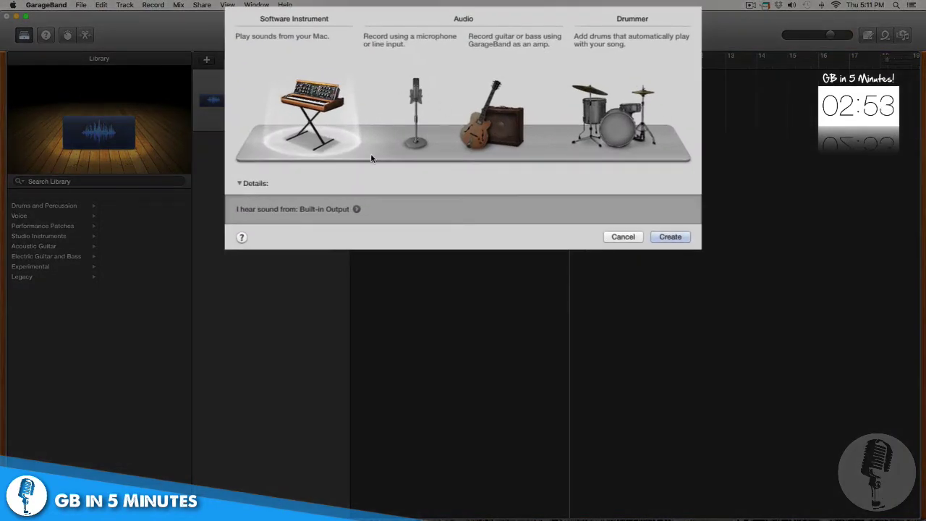
pyautogui.click(409, 107)
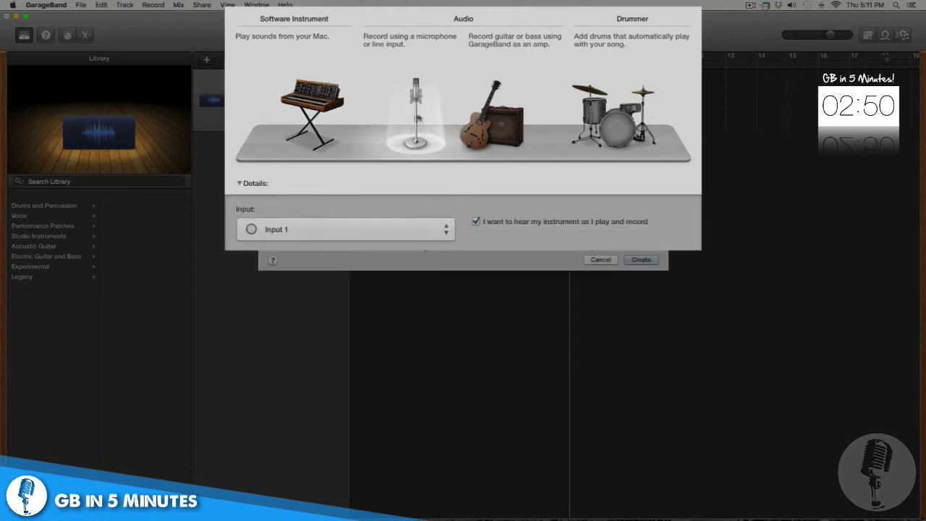
pyautogui.click(316, 103)
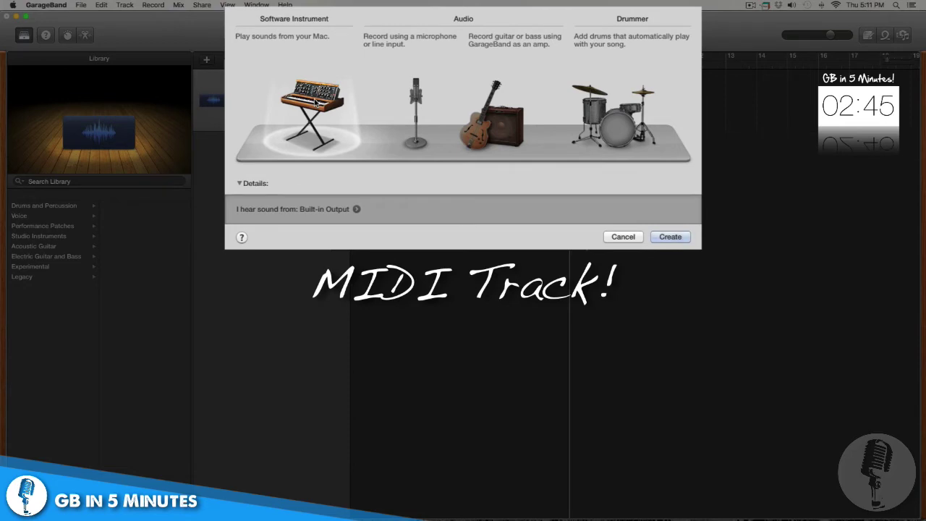
pyautogui.press('Return')
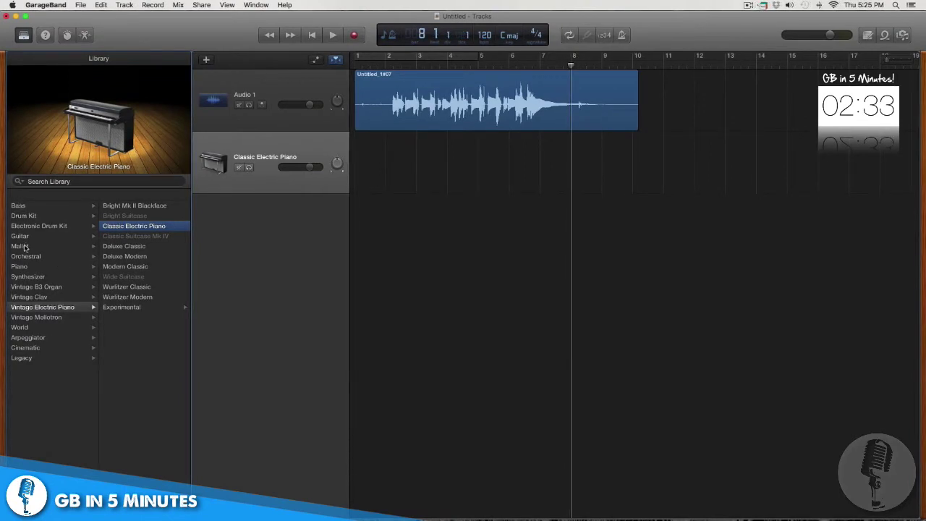
# Switch the instrument track's patch to Piano > Yamaha Grand Piano and open Musical Typing.
pyautogui.click(20, 268)
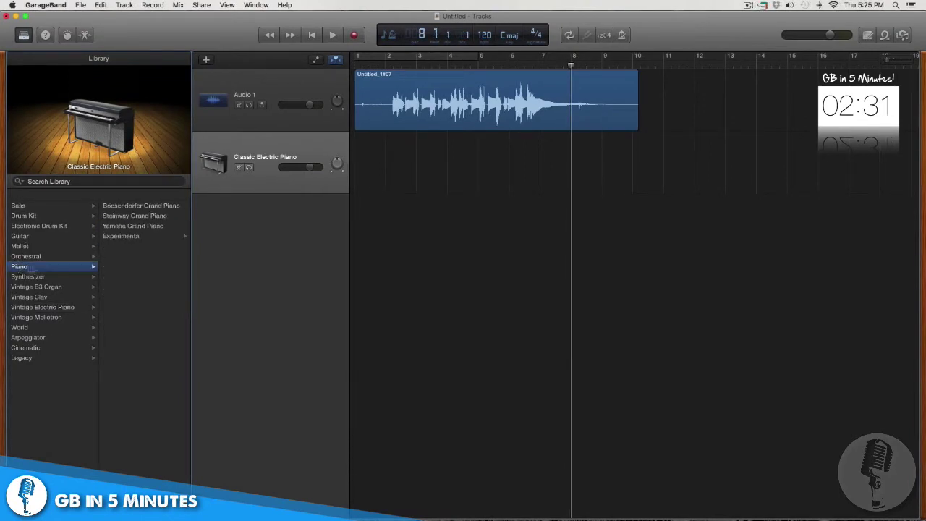
pyautogui.click(124, 226)
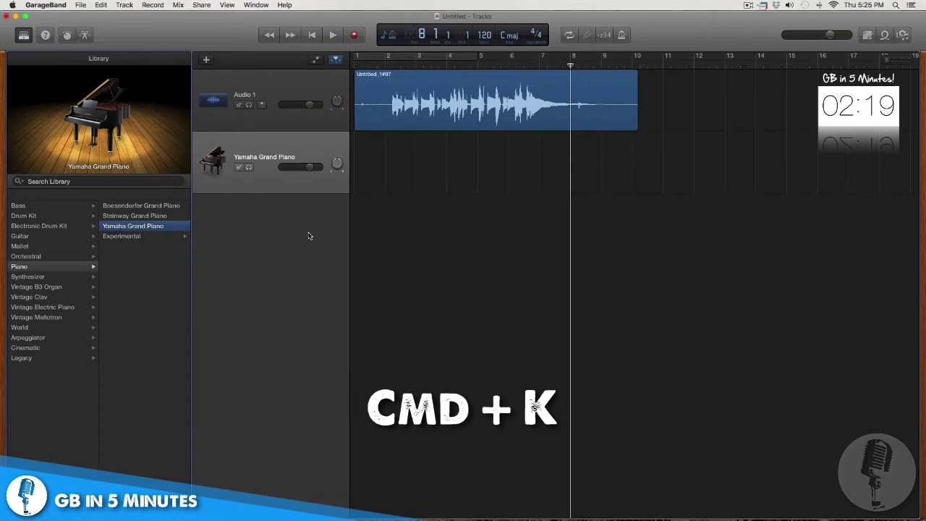
pyautogui.press('super+k')
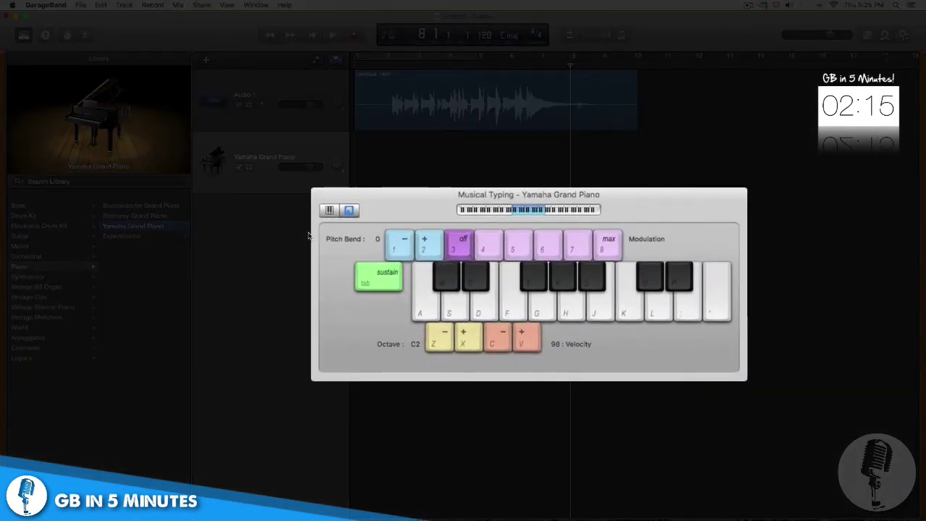
# Play notes and chords on the Musical Typing keys to record a piano MIDI region.
pyautogui.moveTo(397, 204); pyautogui.dragTo(392, 154)
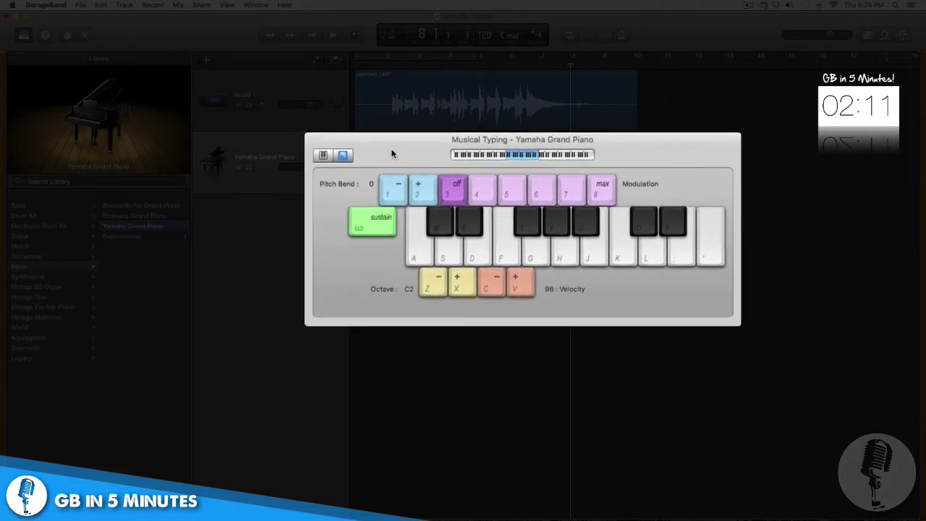
pyautogui.press('j')
pyautogui.press('l')
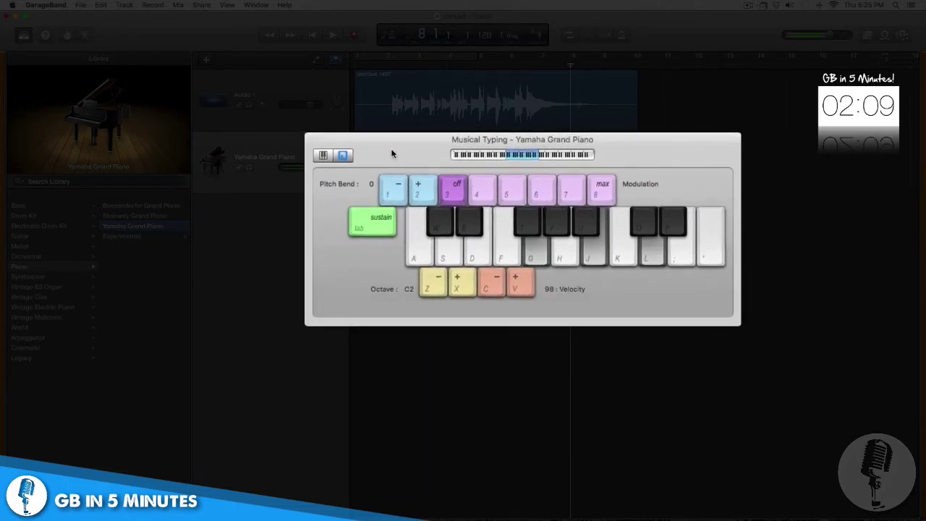
pyautogui.press('k')
pyautogui.press(';')
pyautogui.press('g')
pyautogui.press('k')
pyautogui.press(';')
pyautogui.press('l')
pyautogui.press("'")
pyautogui.press('l')
pyautogui.press("'")
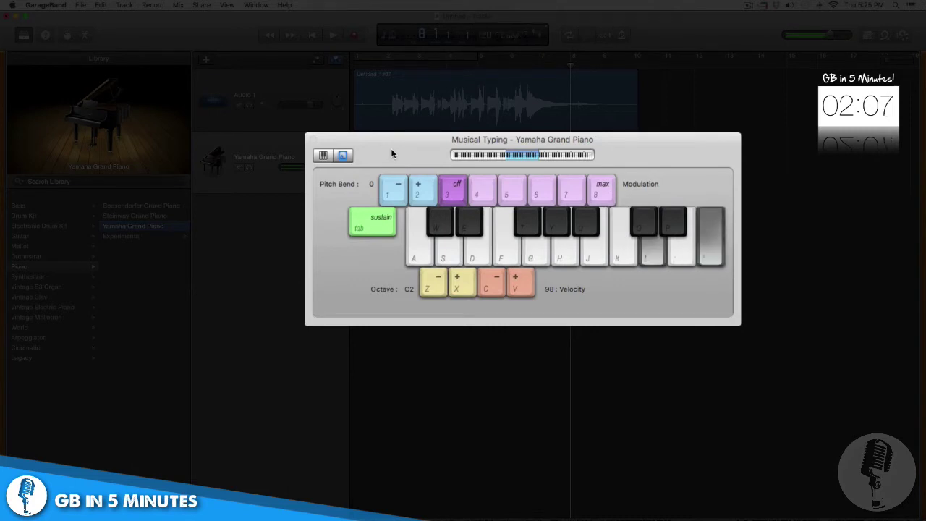
pyautogui.press('k')
pyautogui.press(';')
pyautogui.press('j')
pyautogui.press('l')
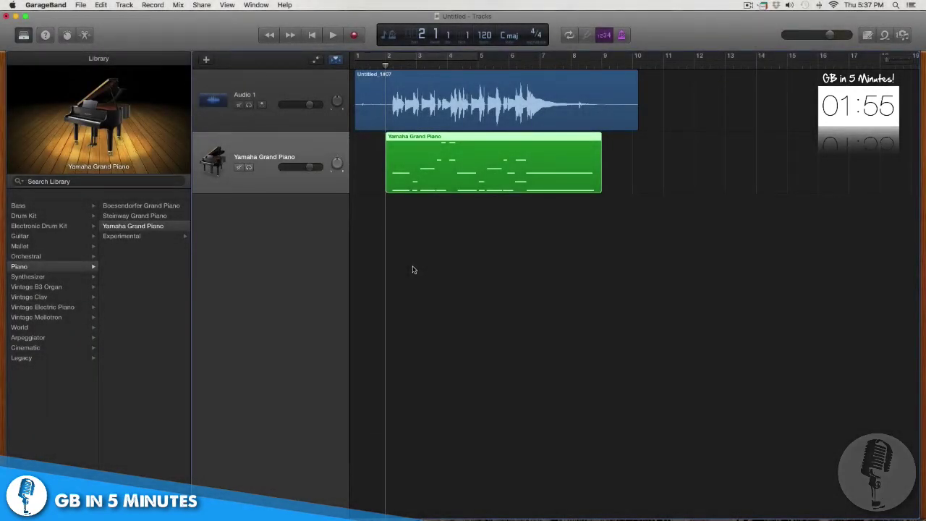
# Play the audio take together with the piano part, stopping near bar 8.
pyautogui.press('space')
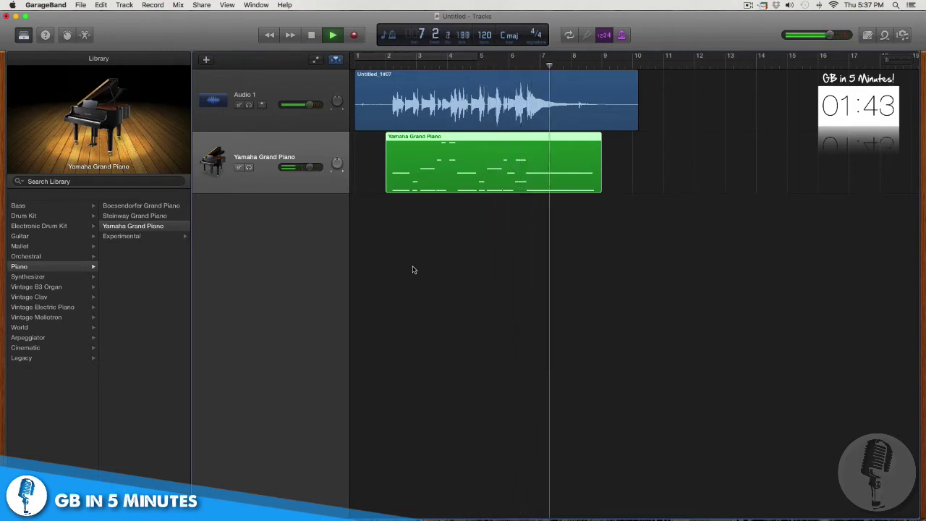
pyautogui.press('space')
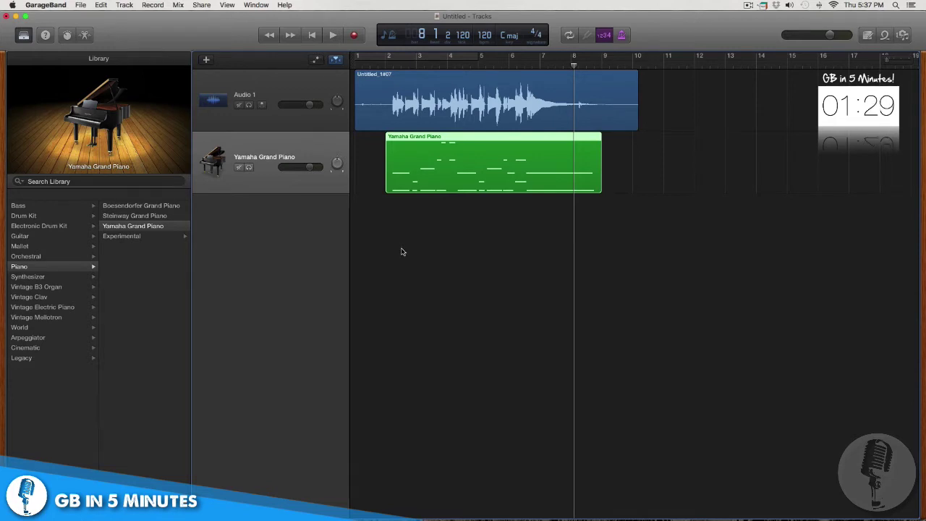
# Bring up the new-track sheet and compare the microphone Audio and Software Instrument types.
pyautogui.click(206, 59)
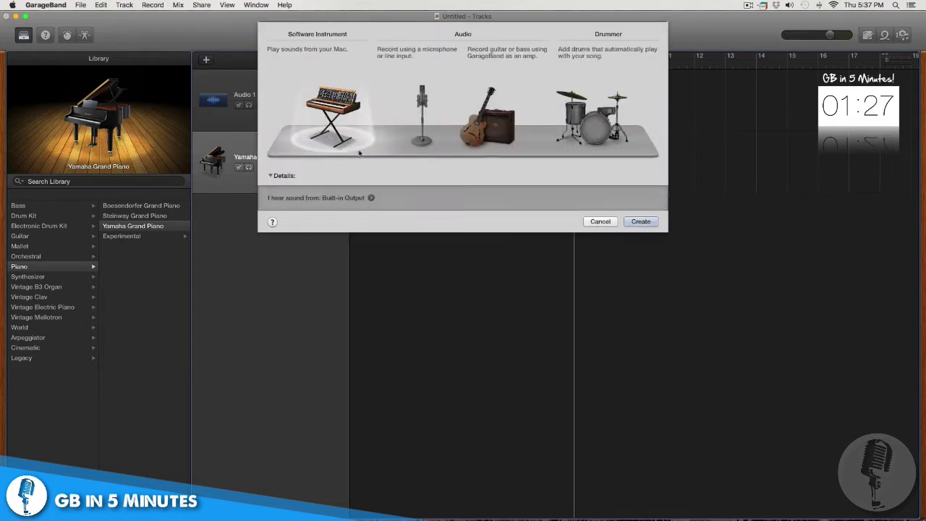
pyautogui.click(420, 120)
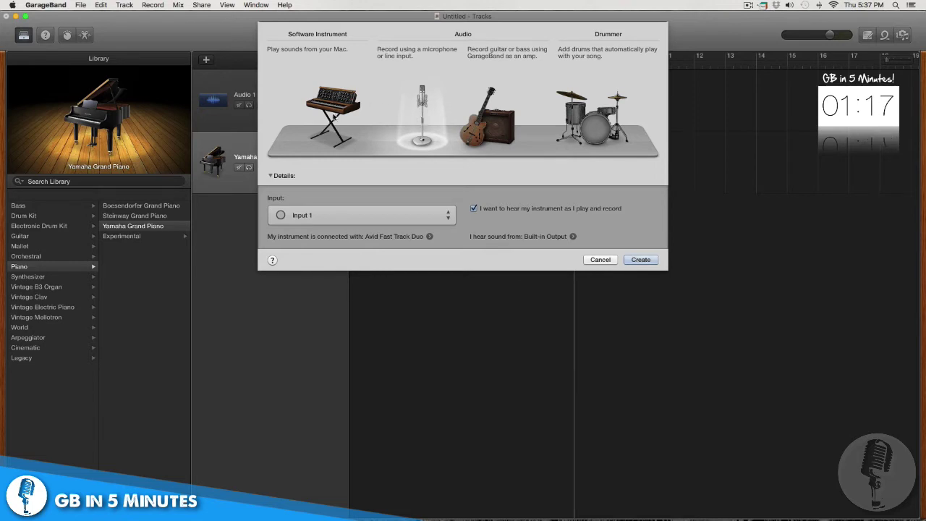
pyautogui.click(335, 117)
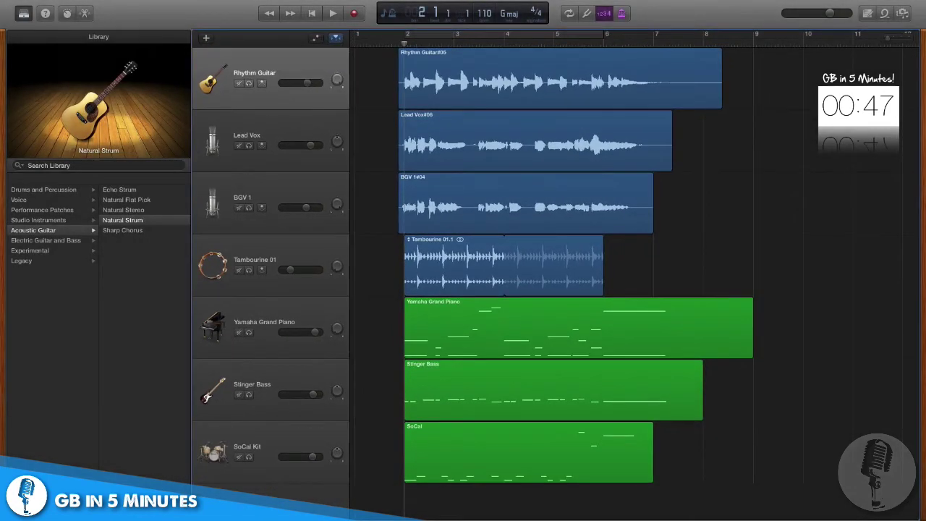
# Play the seven-track arrangement from bar 2 and stop around bar 7.
pyautogui.press('space')
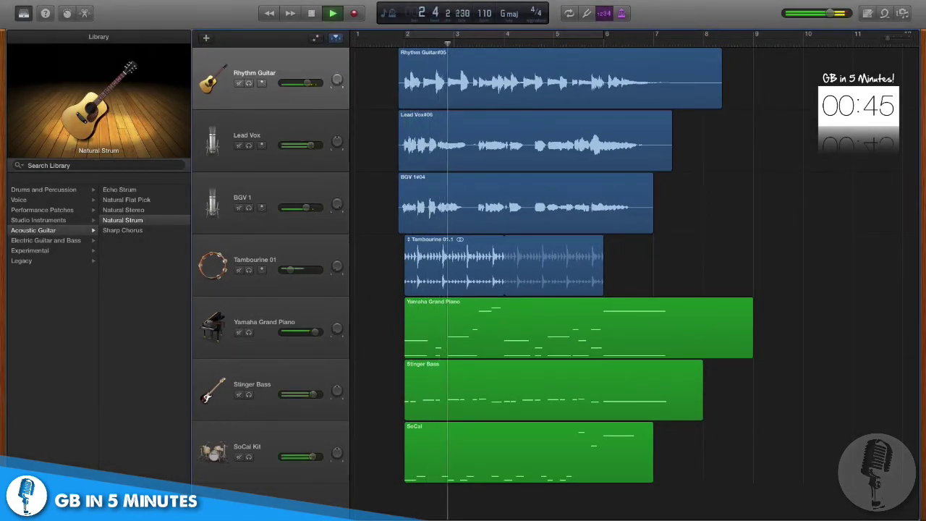
pyautogui.moveTo(314, 456)
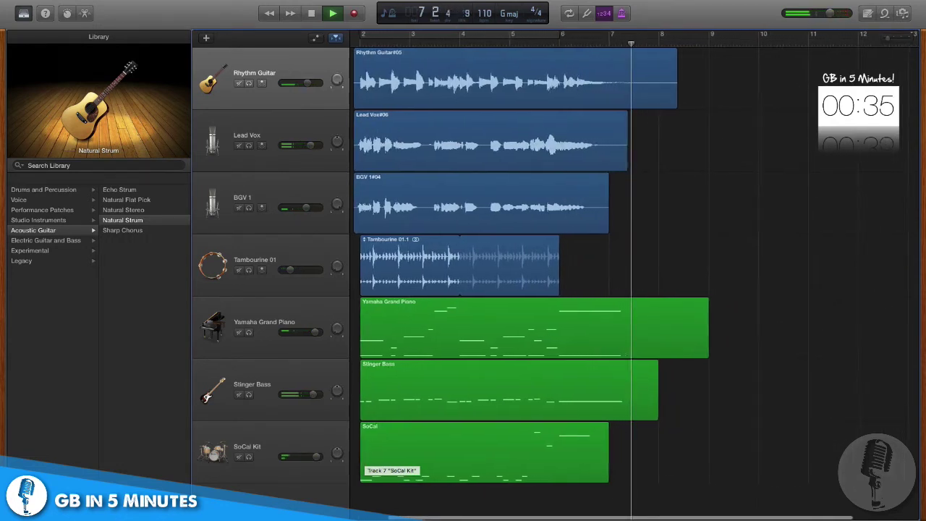
pyautogui.press('space')
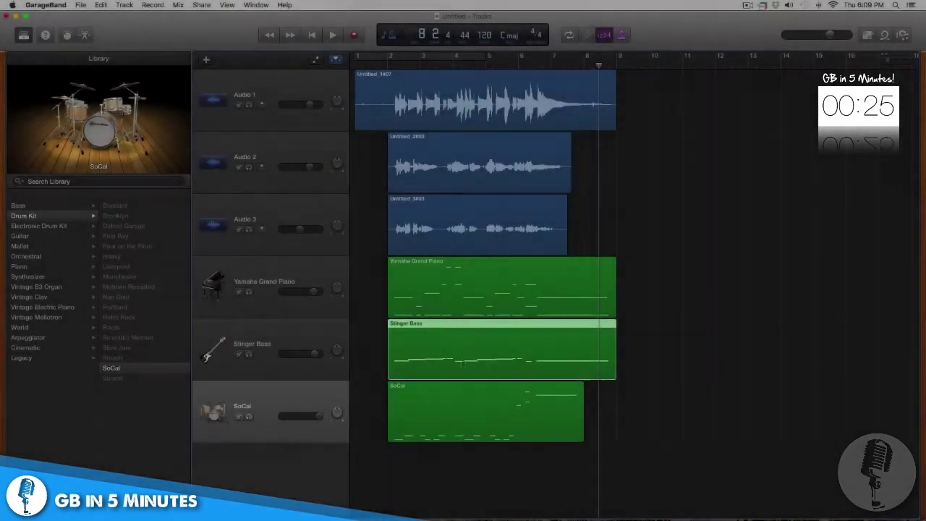
# Select the SoCal drum and Stinger Bass regions and bring up the piano roll.
pyautogui.click(461, 391)
pyautogui.click(463, 360)
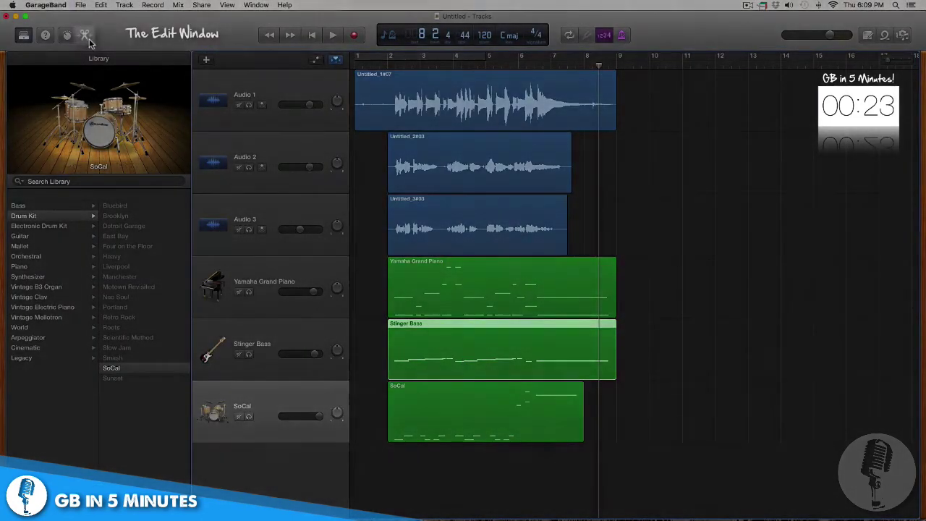
pyautogui.click(87, 36)
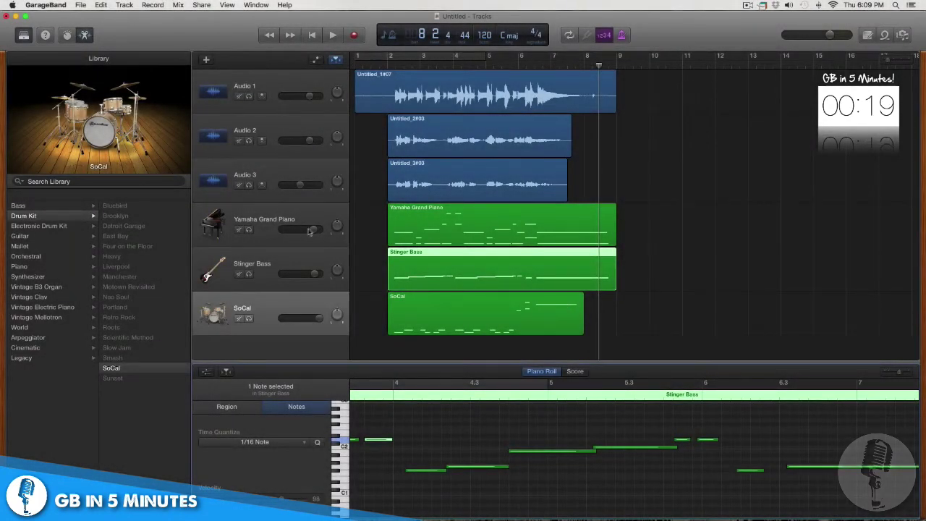
# In the Yamaha Grand Piano region, nudge the A2 note slightly earlier.
pyautogui.click(325, 213)
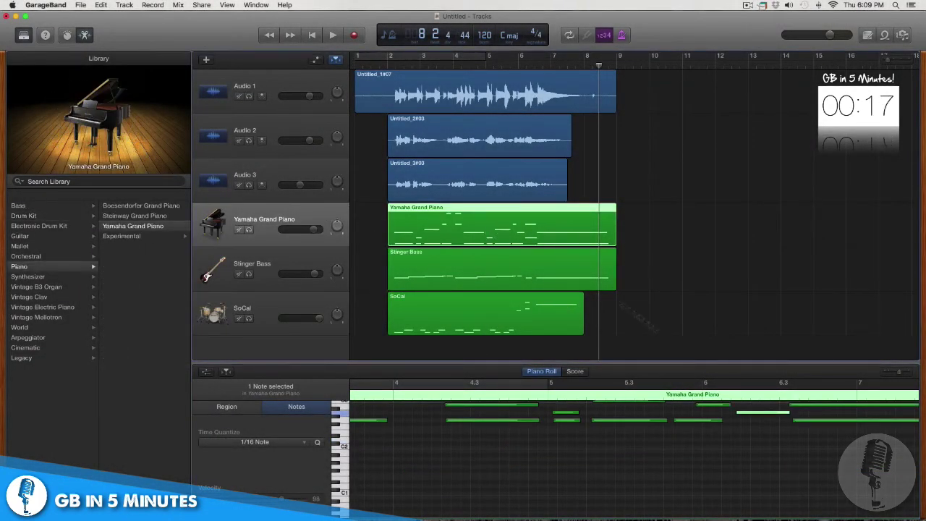
pyautogui.scroll(2, 755, 427)
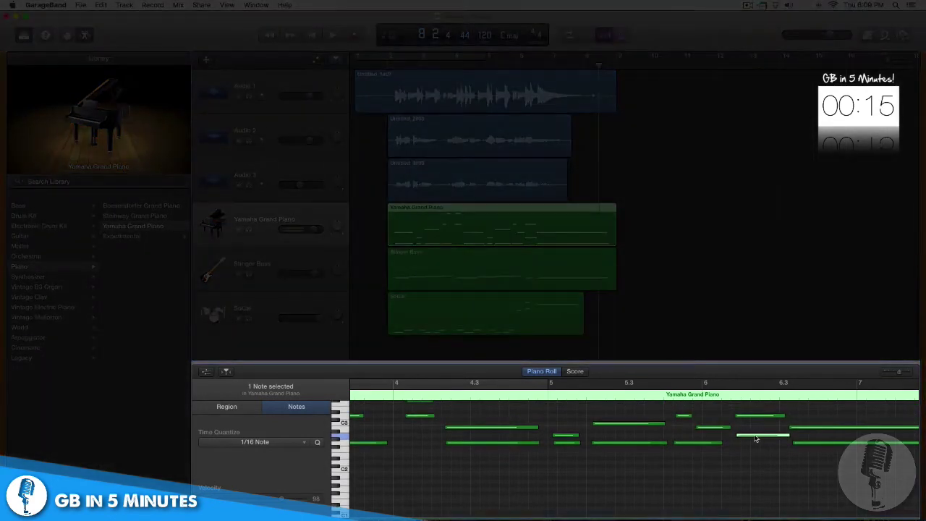
pyautogui.click(755, 437)
pyautogui.moveTo(755, 437)
pyautogui.mouseDown()
pyautogui.moveTo(740, 438)
pyautogui.moveTo(754, 431)
pyautogui.moveTo(754, 438)
pyautogui.mouseUp()
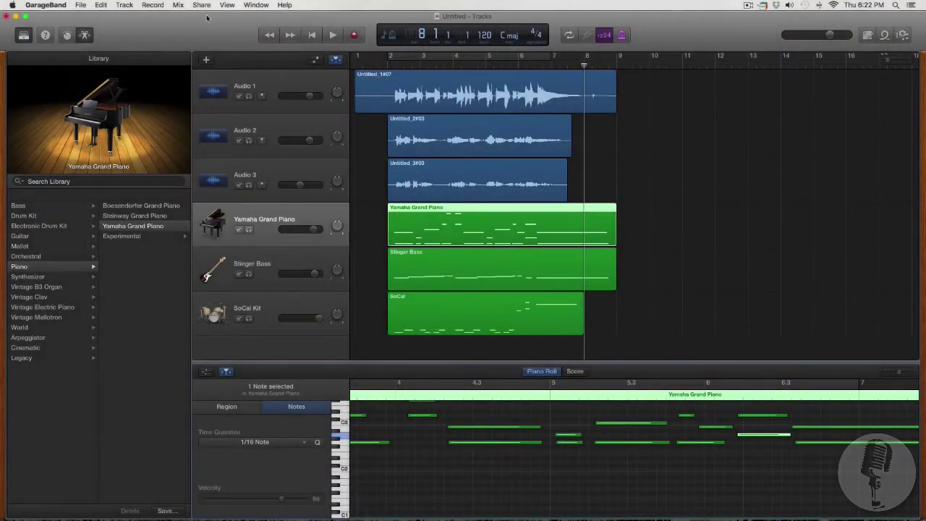
# Export the song to disk as an MP3 at Highest Quality (256 kBit/s).
pyautogui.click(201, 5)
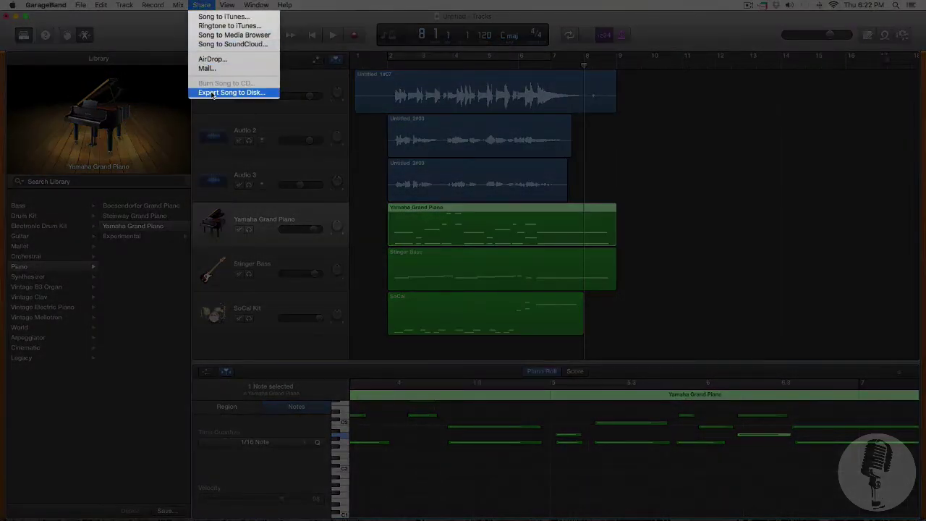
pyautogui.click(215, 95)
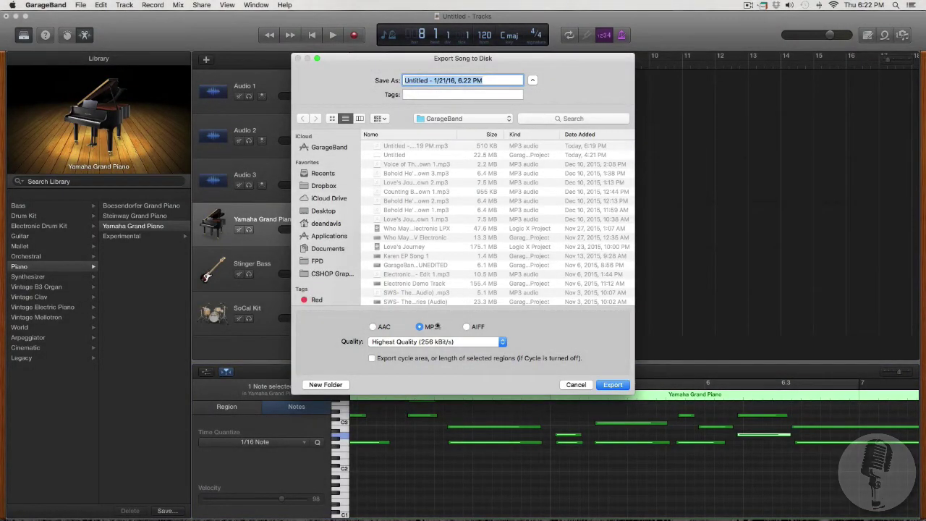
pyautogui.click(611, 385)
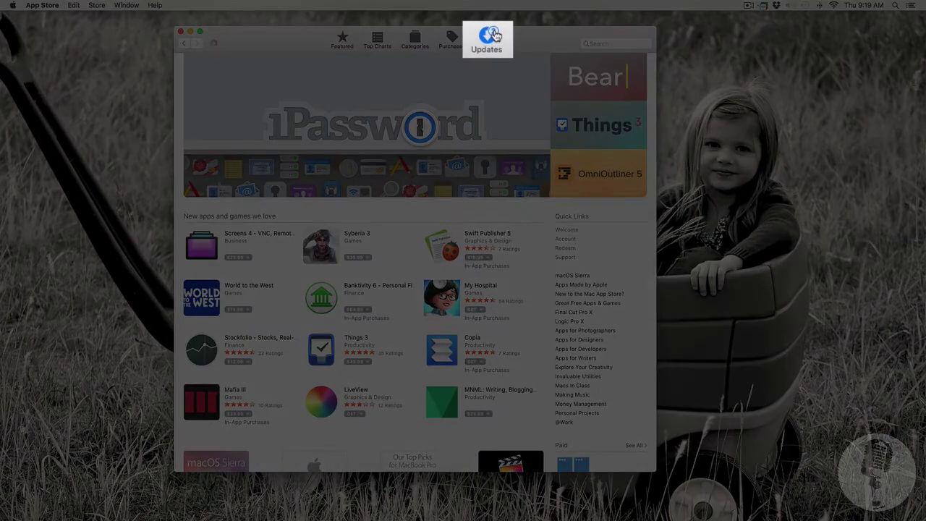
# Search the App Store for 'garageband' and open GarageBand's version 10.2 page.
pyautogui.click(494, 36)
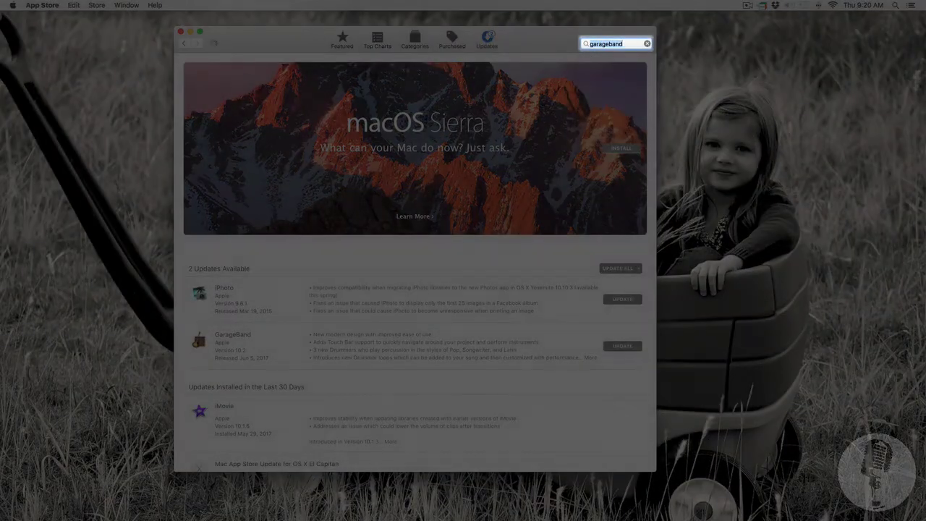
pyautogui.press('Return')
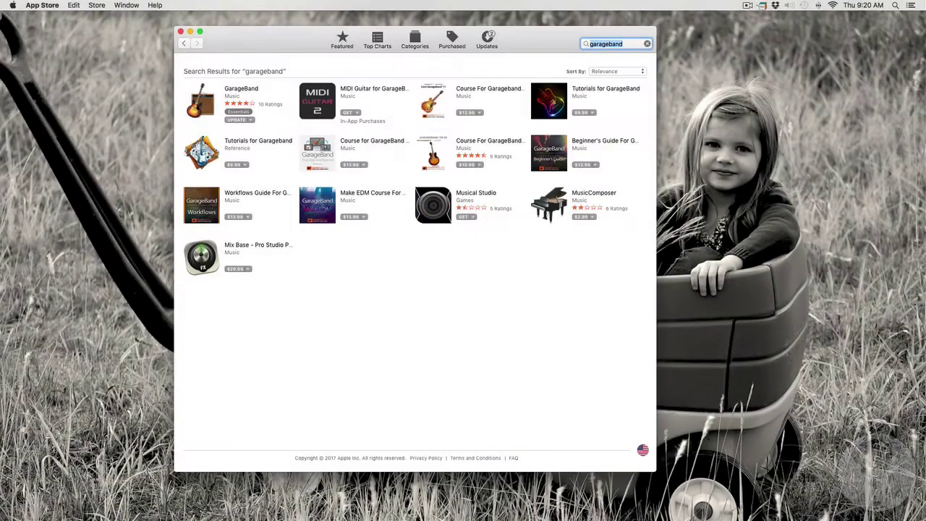
pyautogui.click(198, 107)
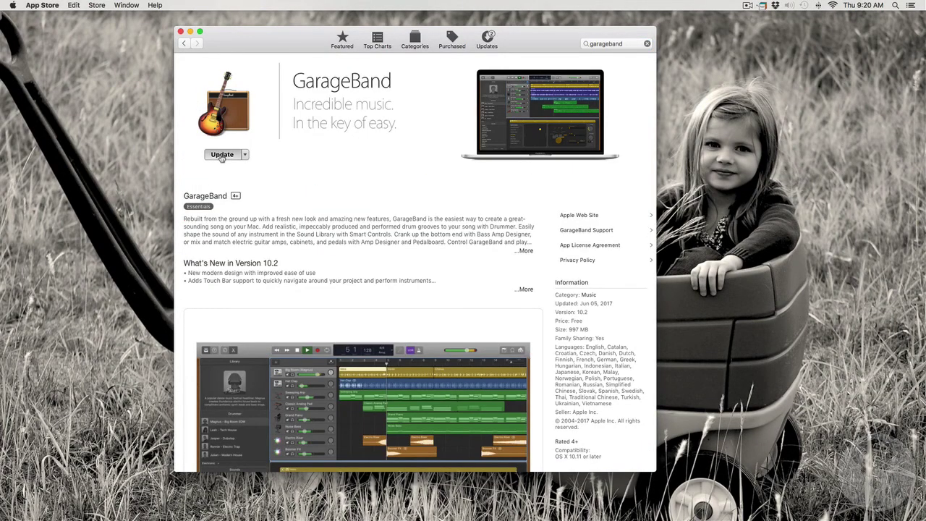